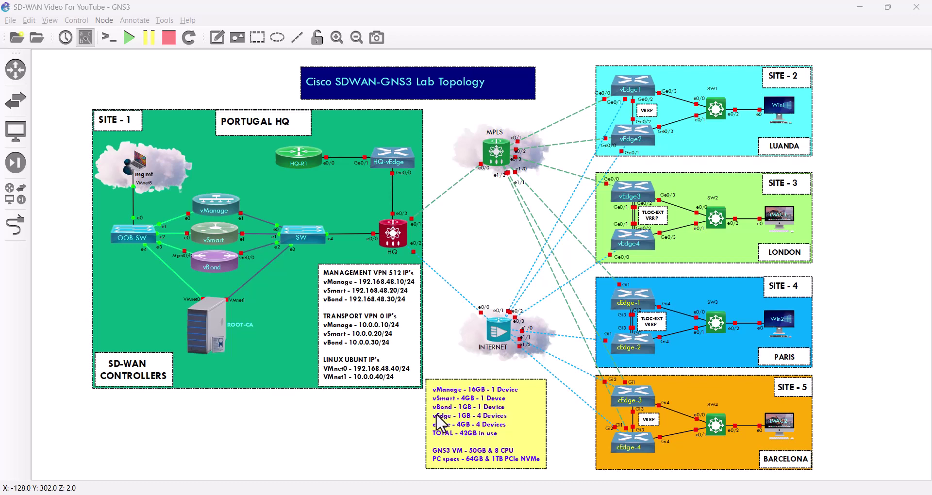
Change the resource note to 'vEdge - 1GB - 5 Devices', then start the vManage node.
double_click(483, 419)
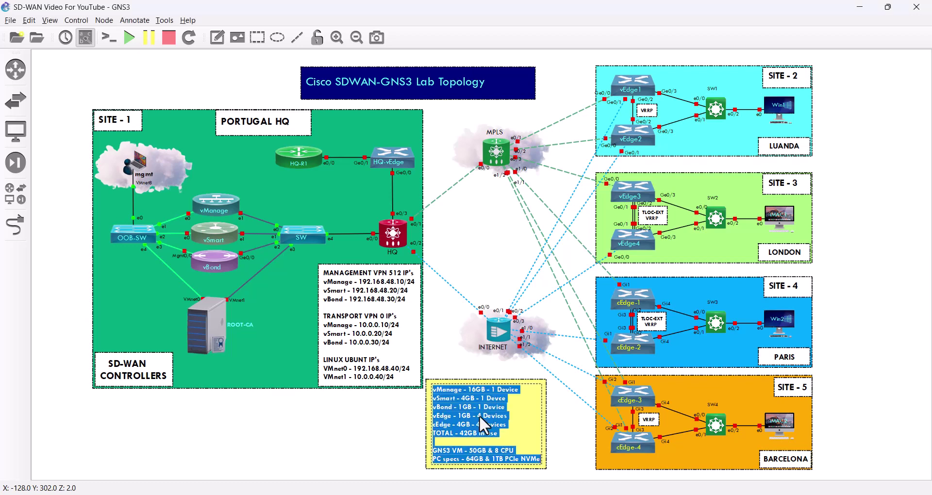
click(481, 420)
key(BackSpace)
text(5)
double_click(488, 415)
click(488, 415)
click(383, 429)
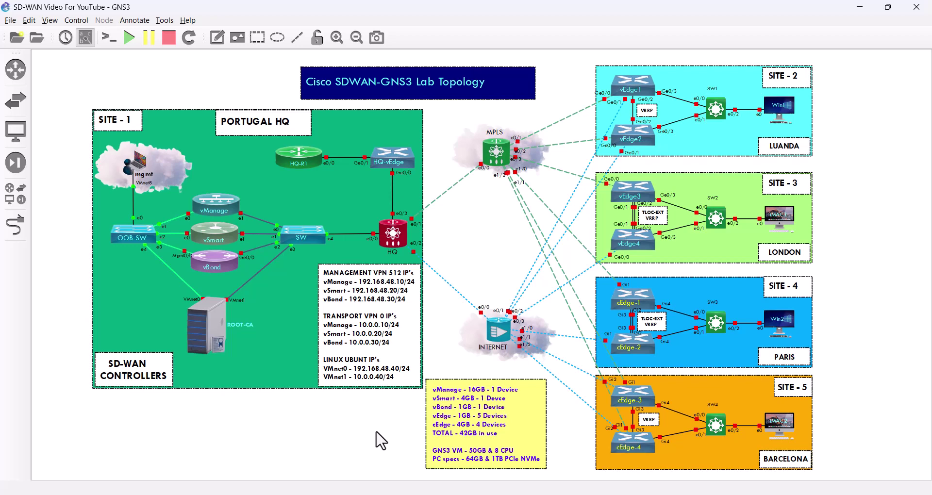
right_click(223, 198)
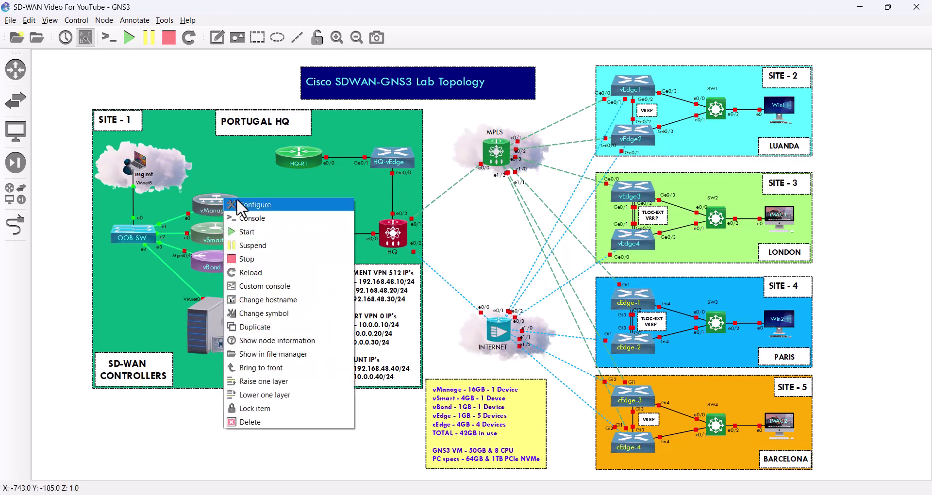
click(265, 235)
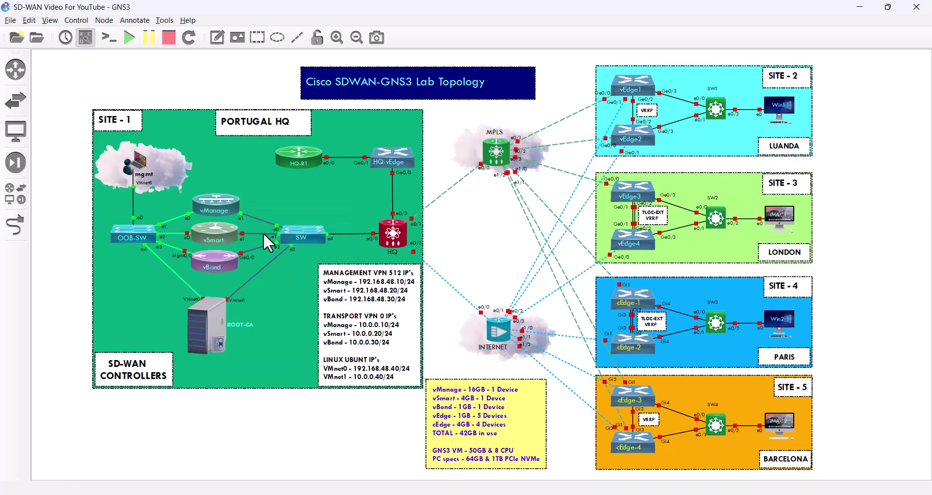
Open the vManage console in SecureCRT and select the Default quick-command set.
double_click(220, 199)
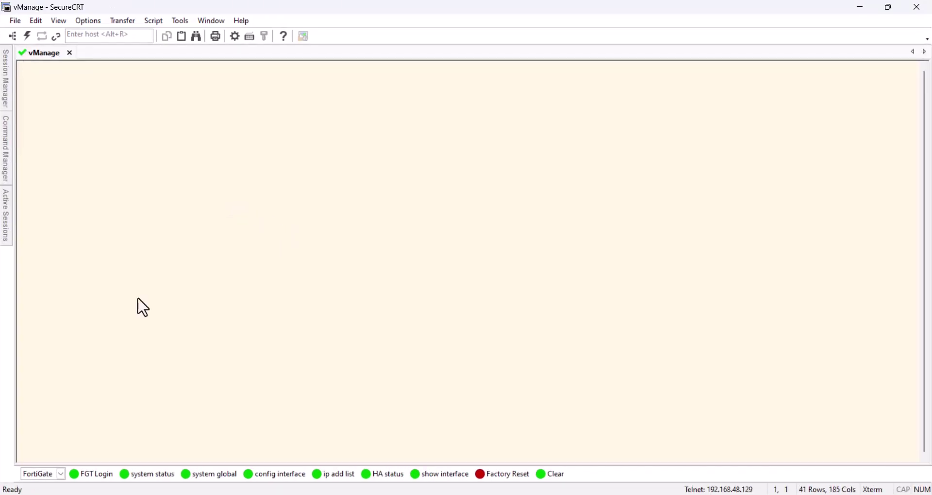
click(61, 475)
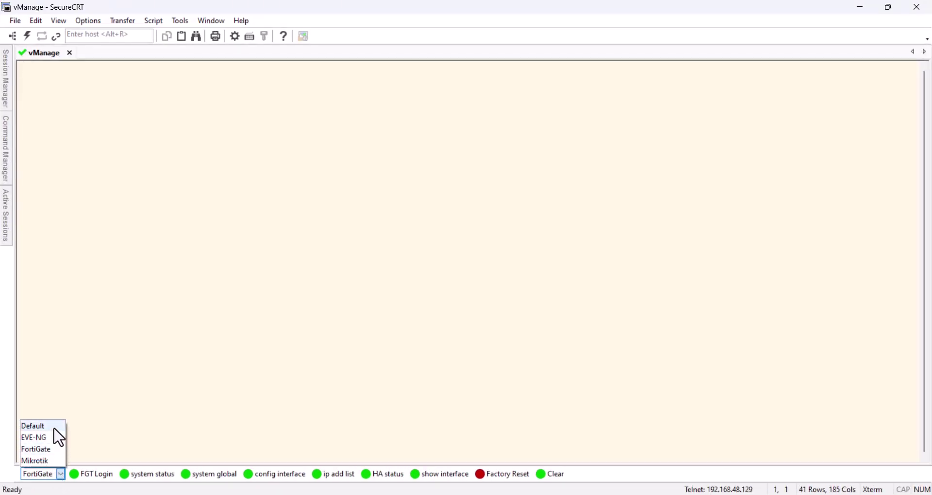
click(53, 426)
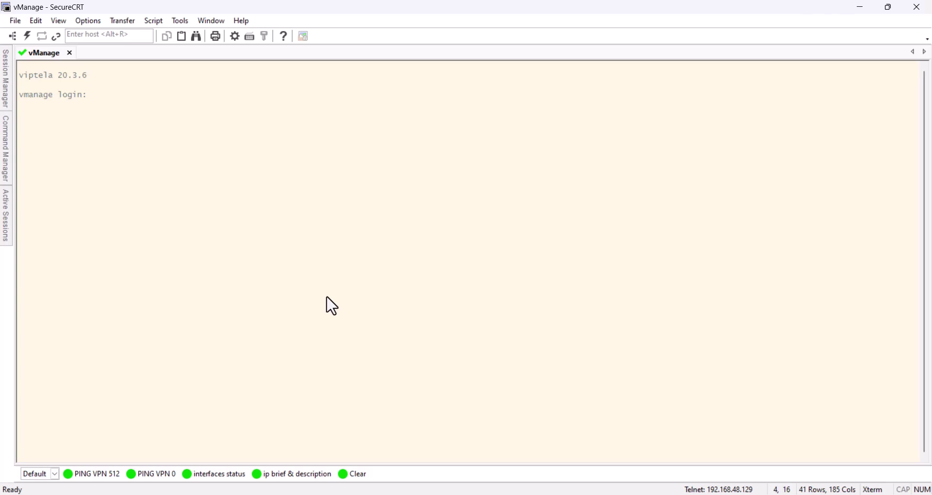
Log in as admin, set the new admin password, choose storage device 1 (hdb) and confirm formatting.
text(dmin)
key(Return)
key(Return)
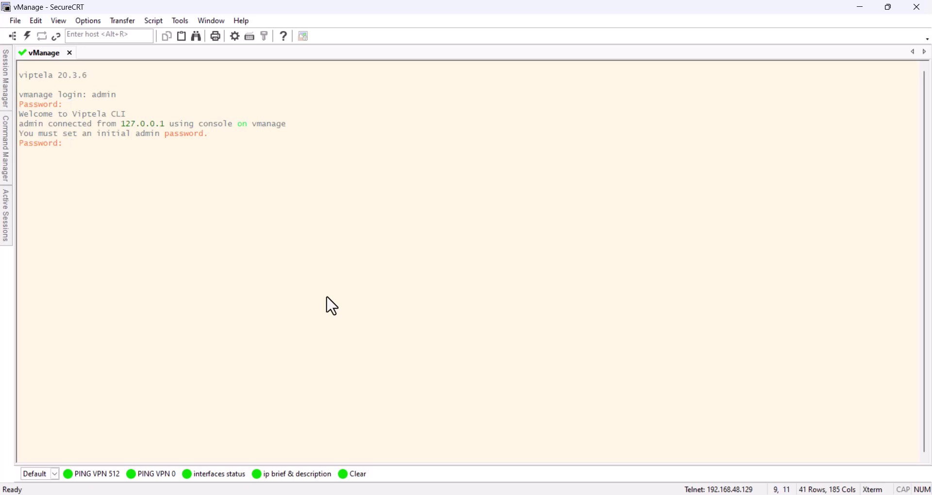
key(Return)
key(Return)
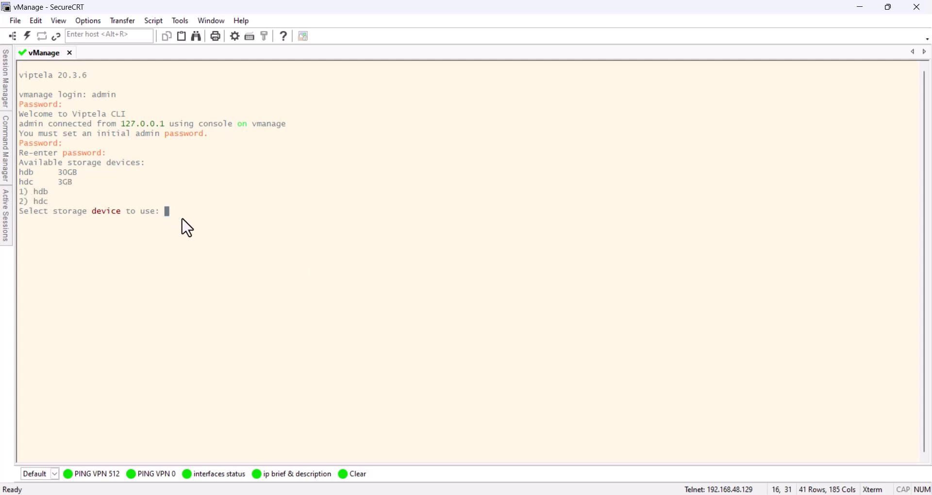
text(1)
key(Return)
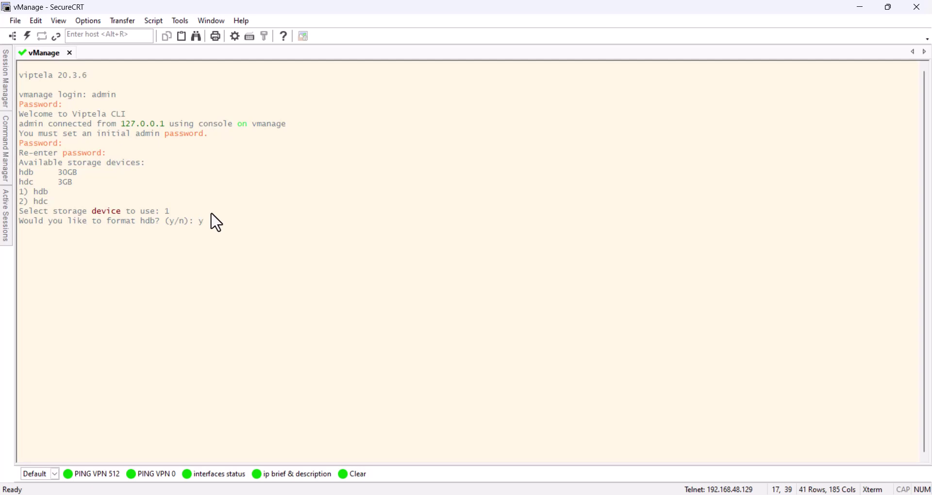
key(Return)
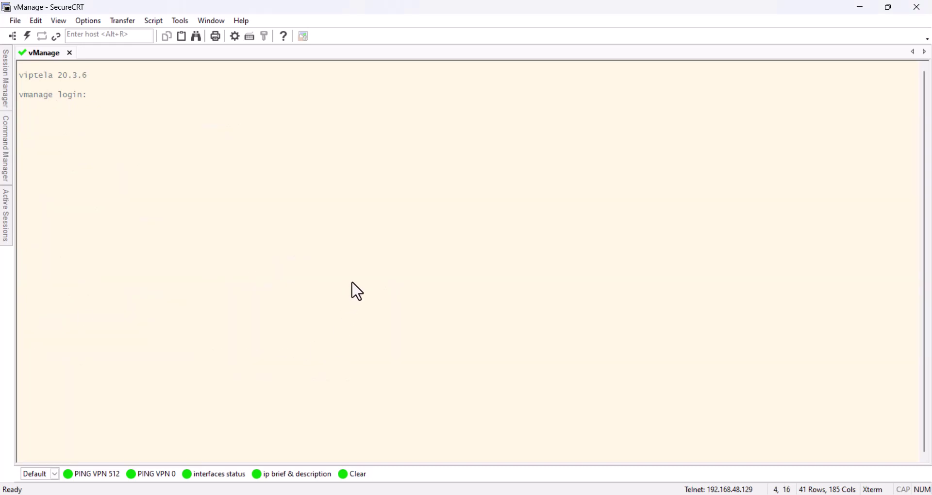
Log back in to vManage as admin and switch to the Notepad file of vManage config commands.
text(admin)
key(Return)
key(Return)
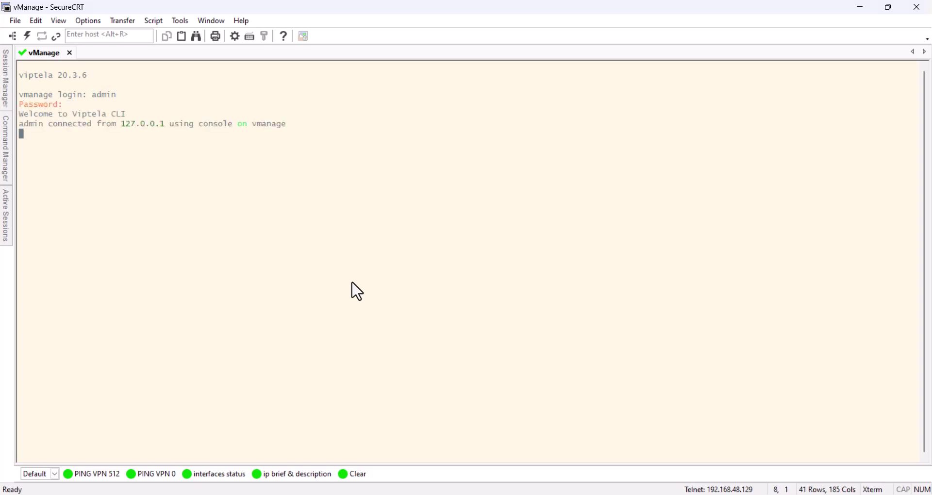
key(Return)
key(Return)
key(Return)
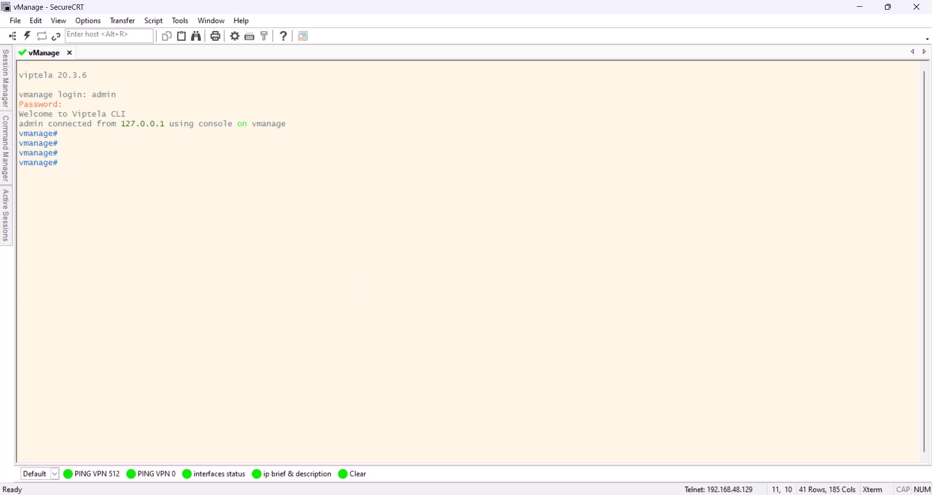
key(alt+Tab)
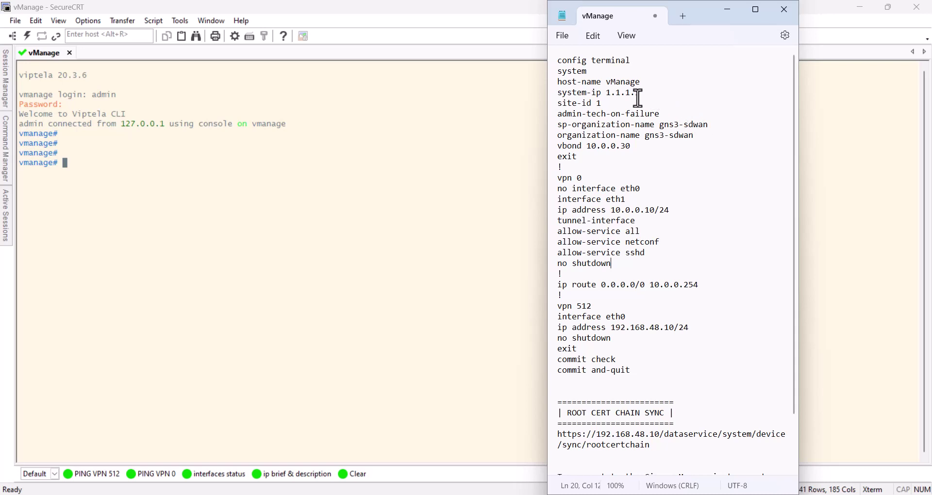
click(618, 103)
drag(645, 92, 606, 92)
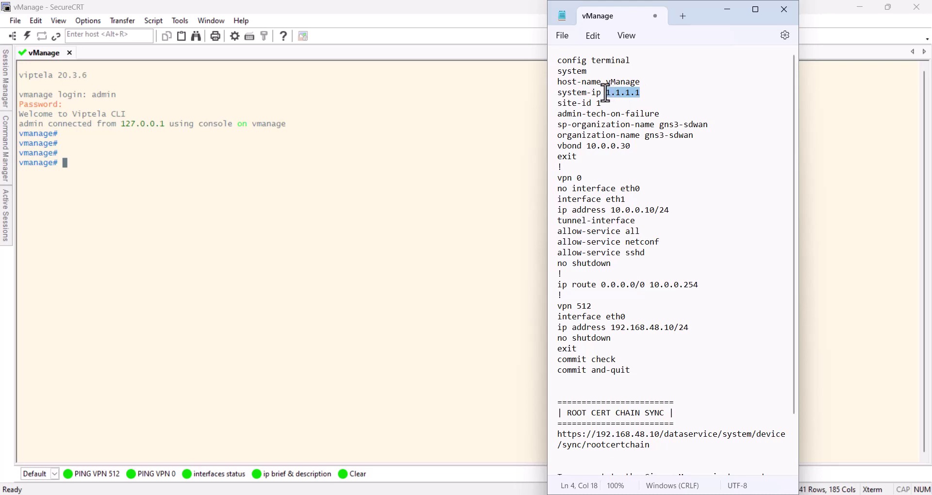
click(646, 93)
drag(612, 102, 548, 95)
click(677, 101)
double_click(630, 82)
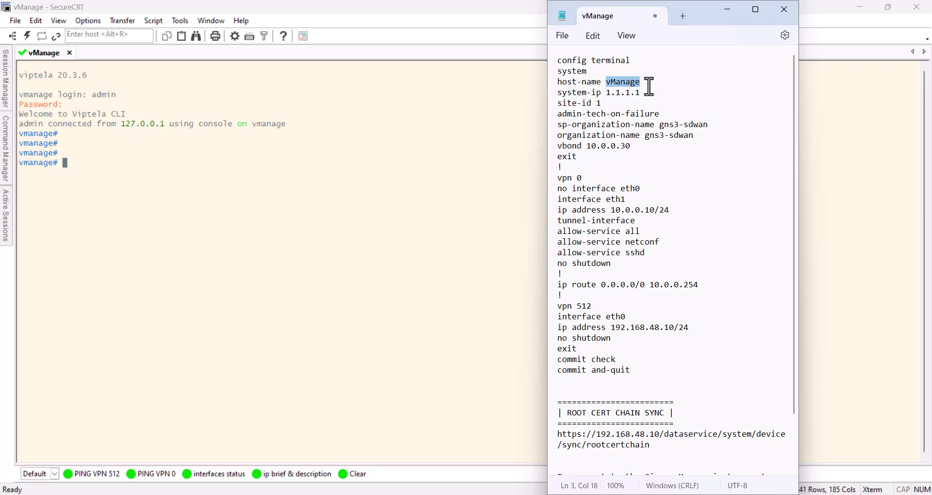
click(649, 86)
drag(645, 136, 692, 138)
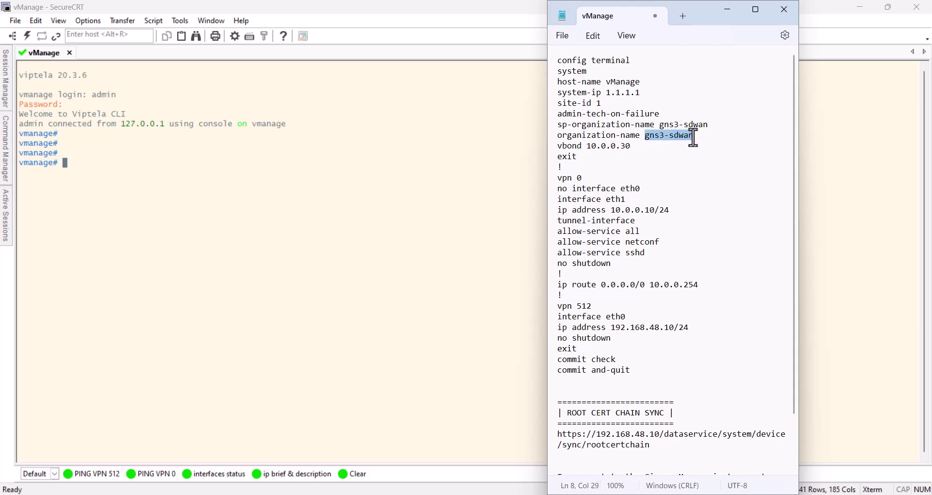
click(698, 139)
drag(698, 138, 644, 139)
click(707, 137)
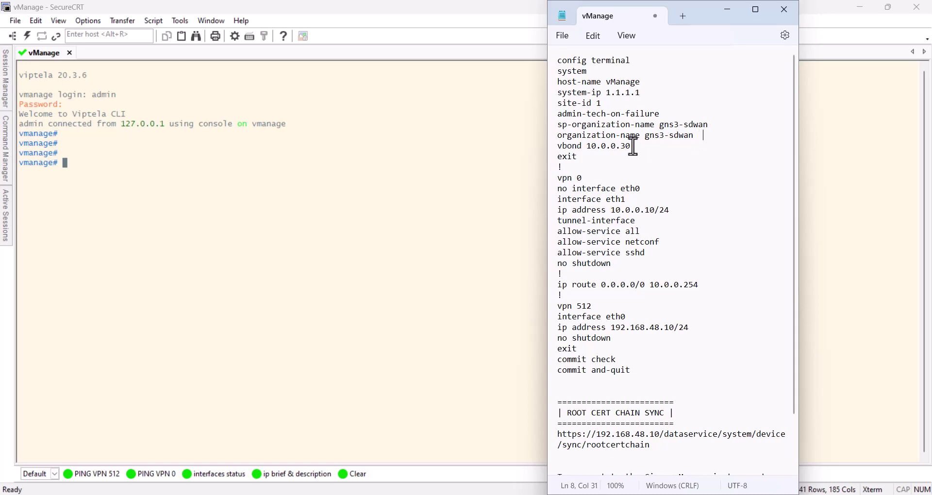
drag(632, 146, 589, 148)
drag(590, 180, 553, 177)
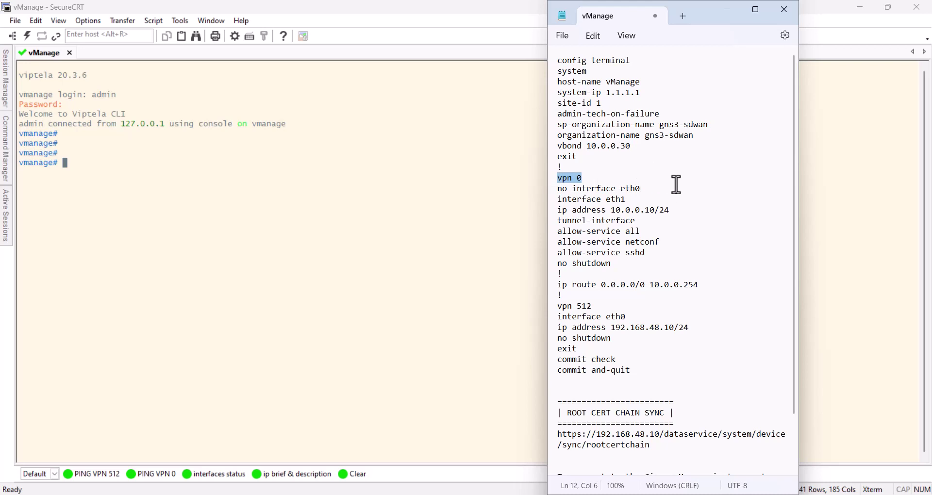
click(590, 182)
double_click(577, 307)
shift+click(557, 306)
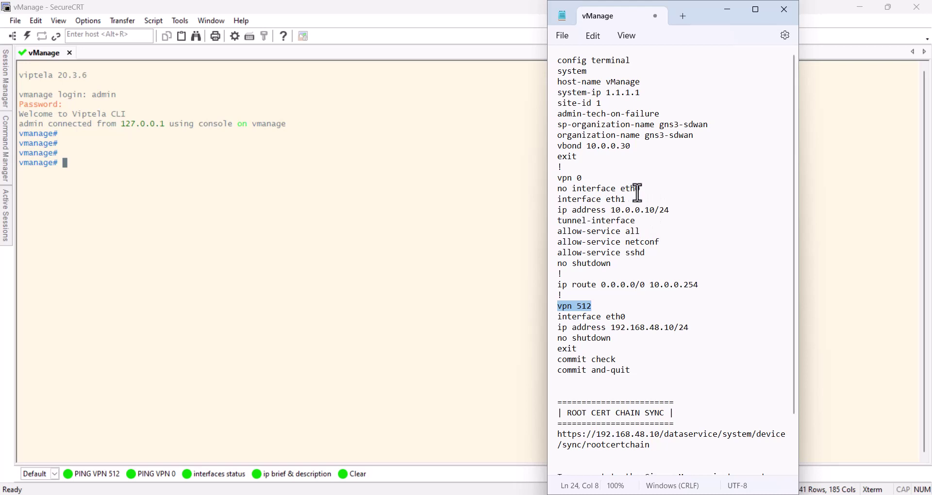
drag(645, 189, 557, 192)
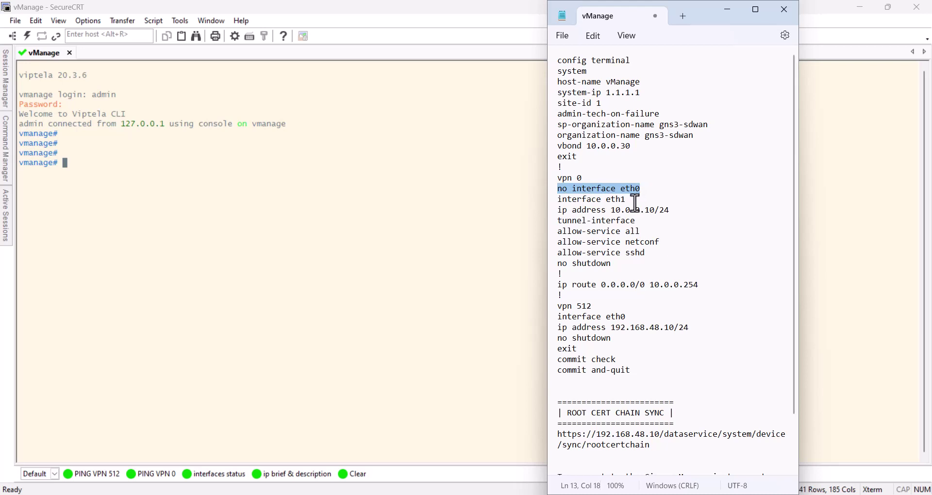
drag(632, 201, 608, 201)
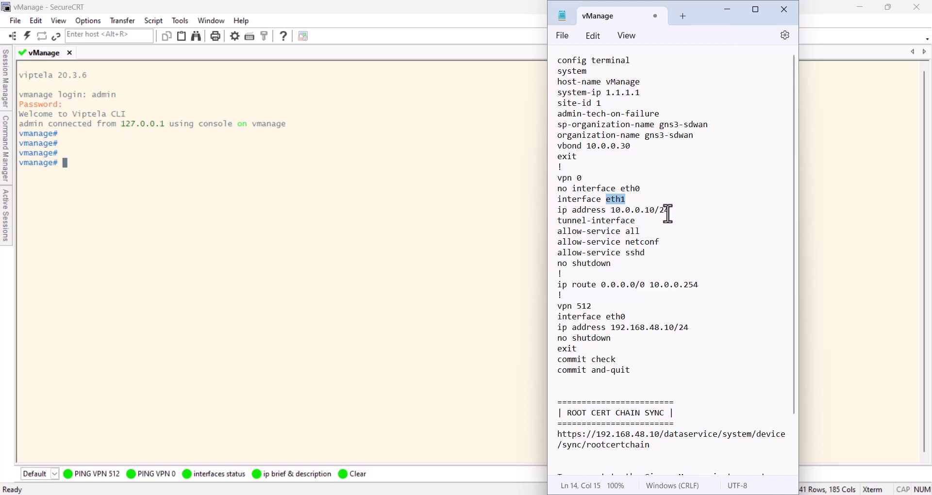
drag(670, 210, 614, 210)
click(613, 209)
click(629, 146)
drag(629, 147, 586, 147)
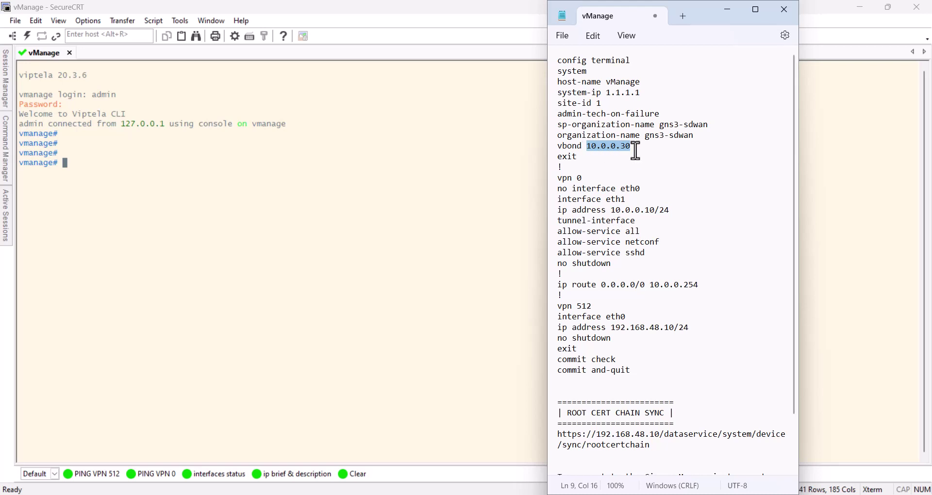
click(656, 211)
drag(656, 212, 638, 213)
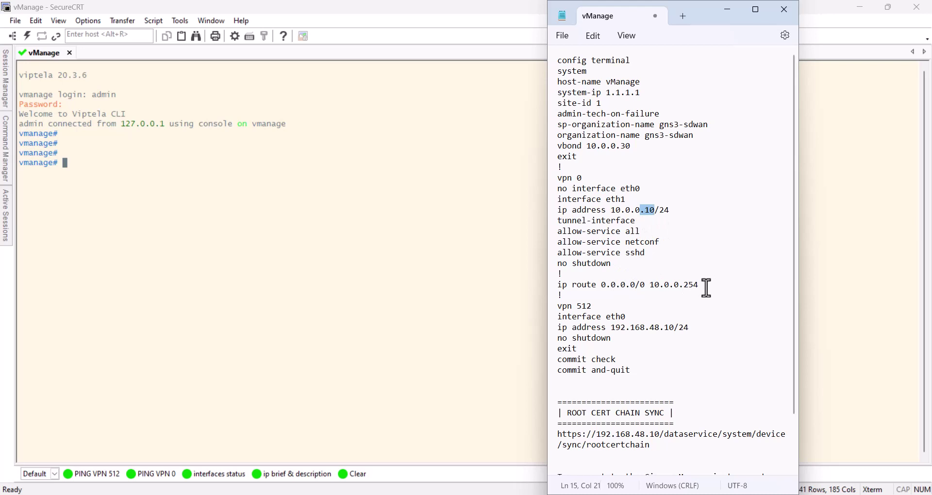
drag(705, 285, 601, 285)
drag(706, 287, 649, 285)
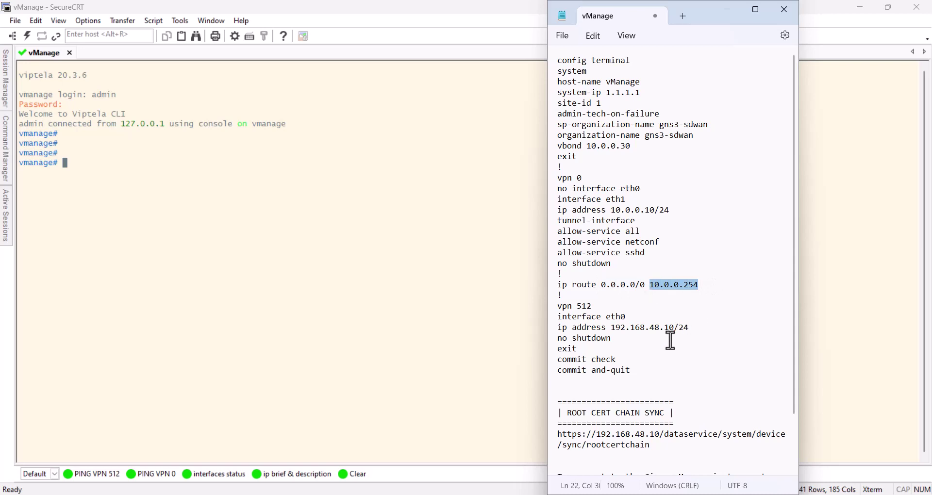
drag(674, 328, 611, 325)
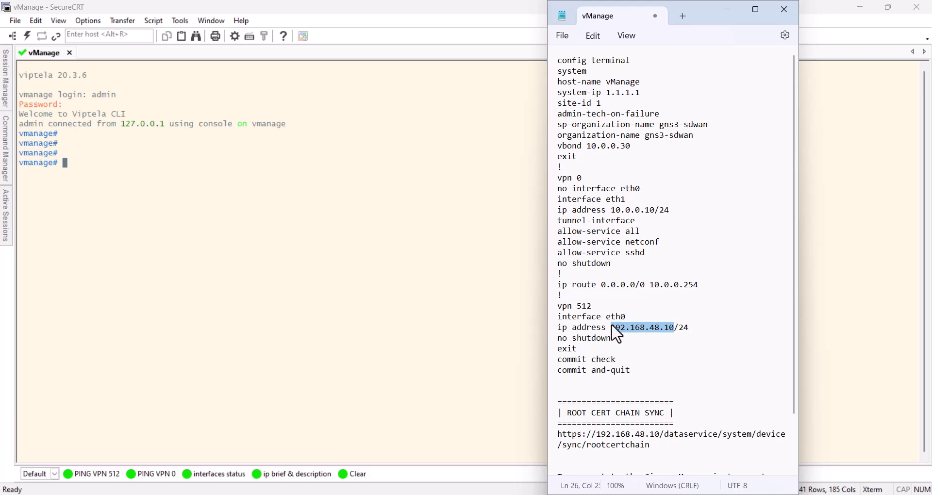
drag(570, 378, 558, 59)
Copy the bootstrap configuration from Notepad and paste it into the vManage console session.
right_click(569, 83)
click(617, 147)
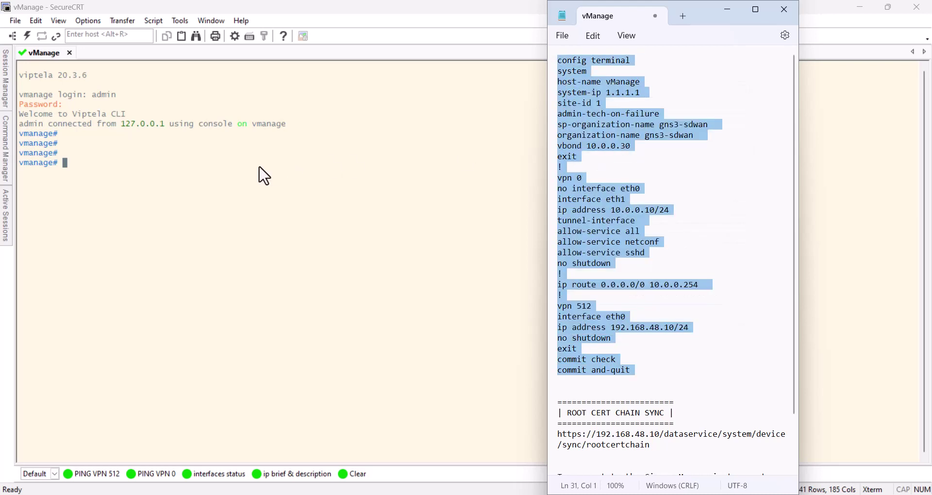
click(208, 170)
right_click(209, 172)
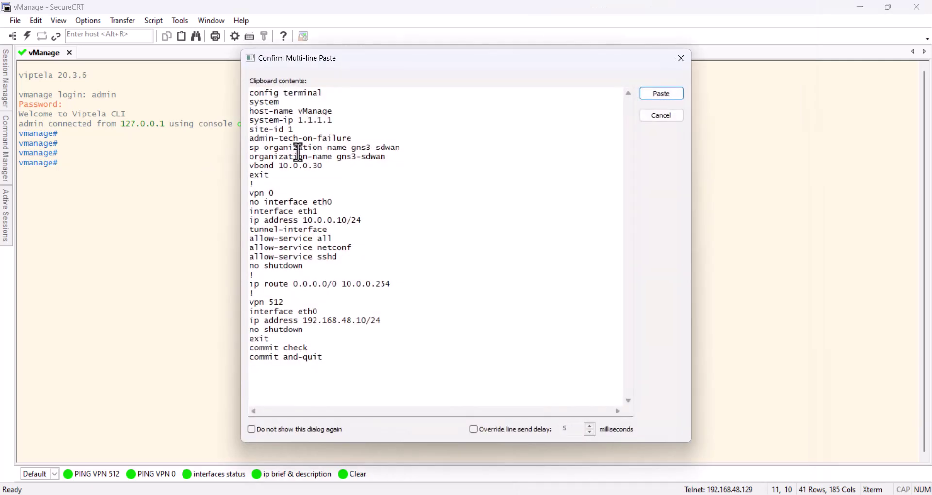
click(671, 97)
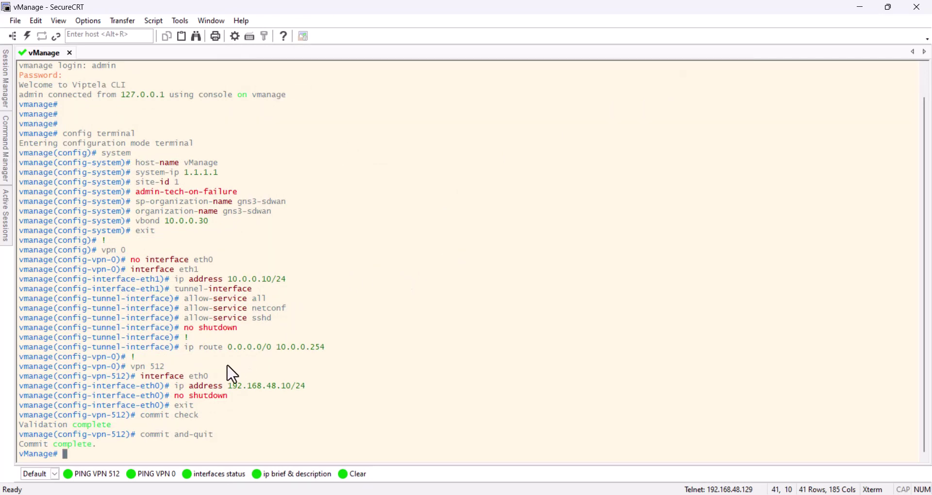
Ping 192.168.48.10 in VPN 512 using the quick-command button.
click(96, 474)
text(192.)
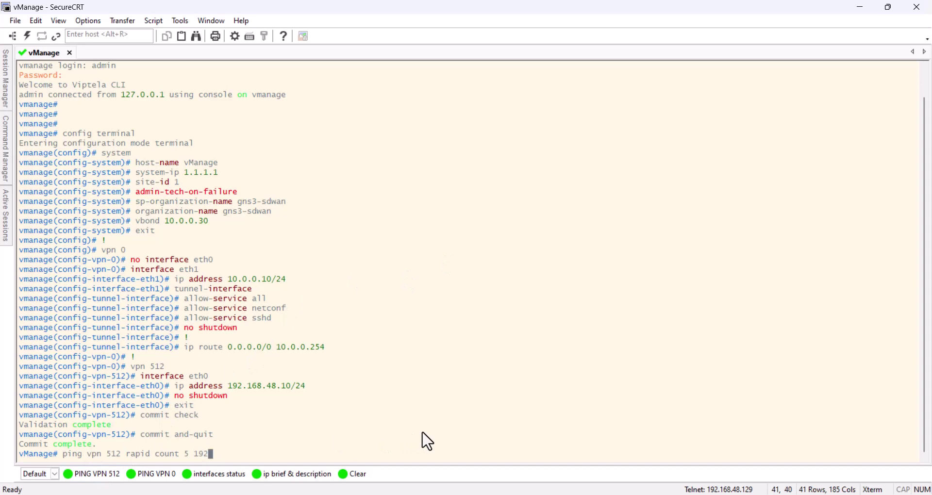
text(168.48.10)
key(Return)
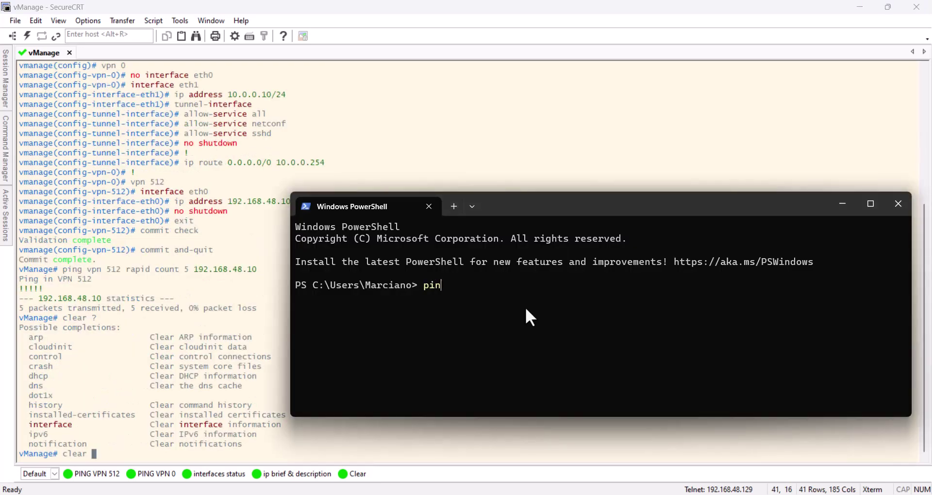
text(g 192.168.48.10)
key(Return)
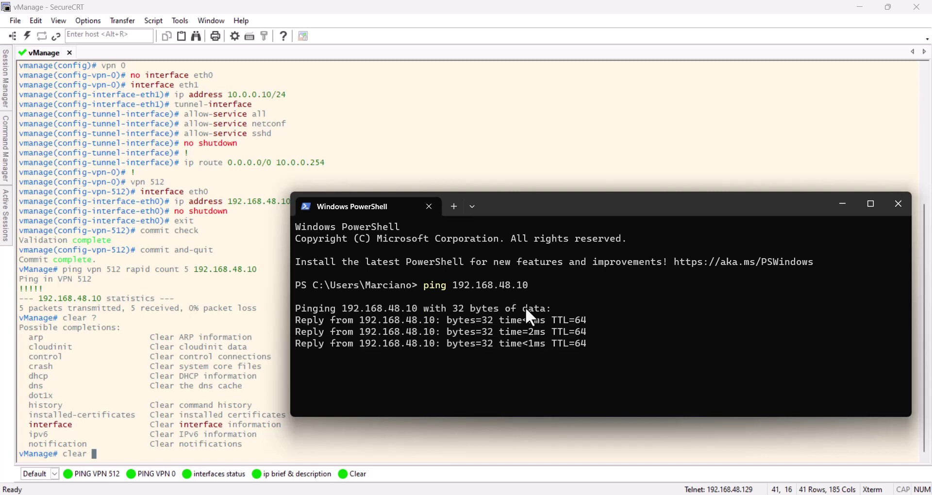
key(ctrl+c)
key(Return)
key(Return)
key(Return)
key(Return)
key(Return)
key(Return)
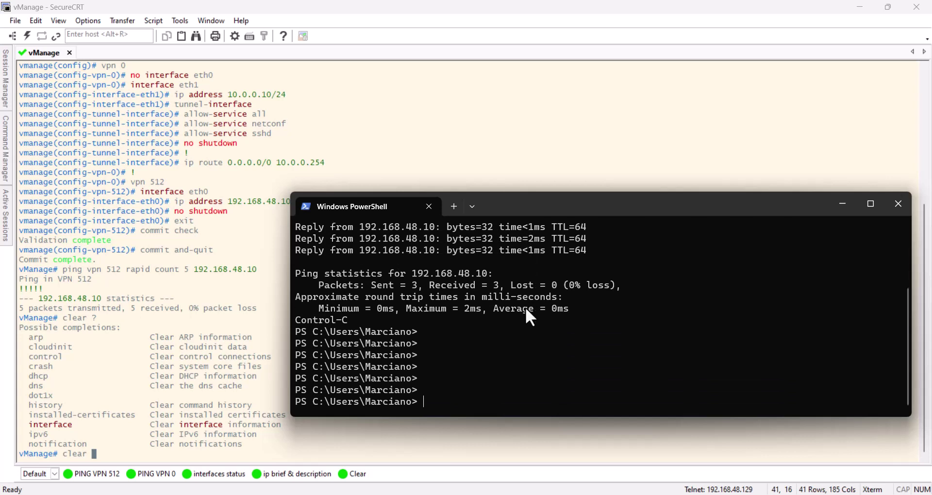
text(ssh admin@192.168.48.10)
Accept the vManage host key with 'yes' and log in over SSH with the admin password.
key(Return)
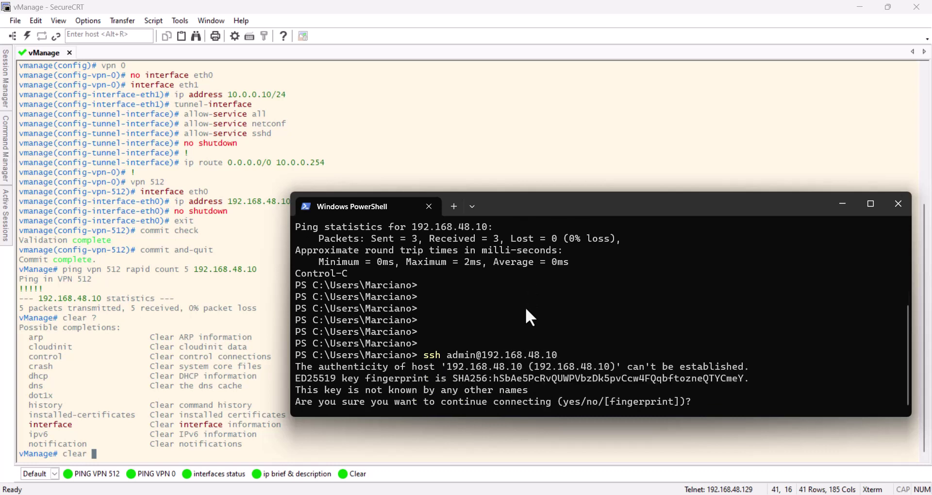
text(yes)
key(Return)
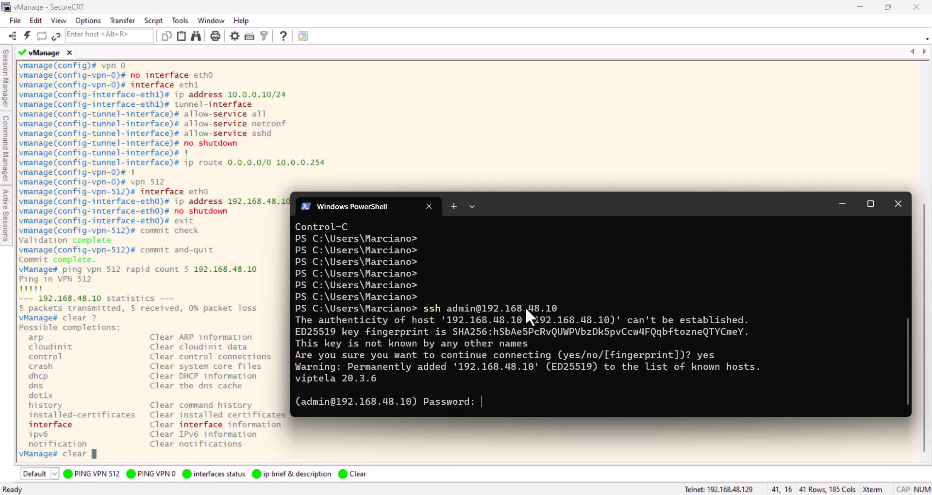
key(Return)
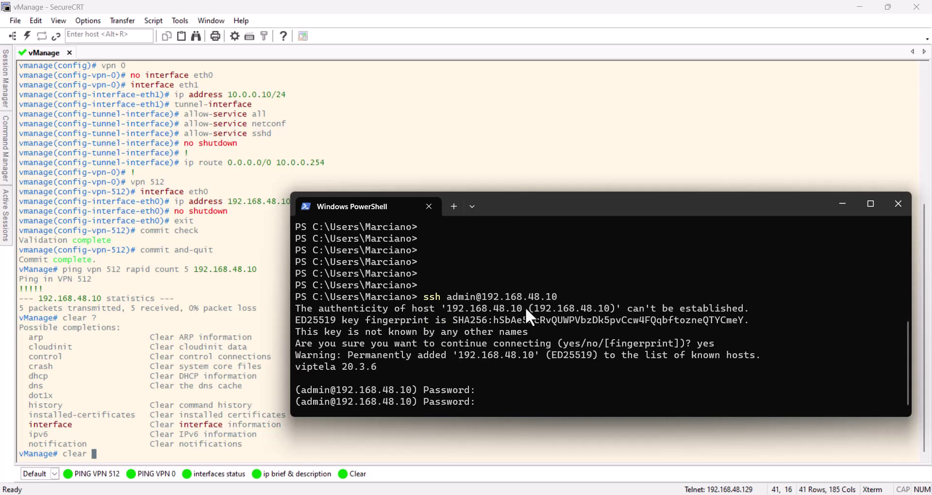
key(Return)
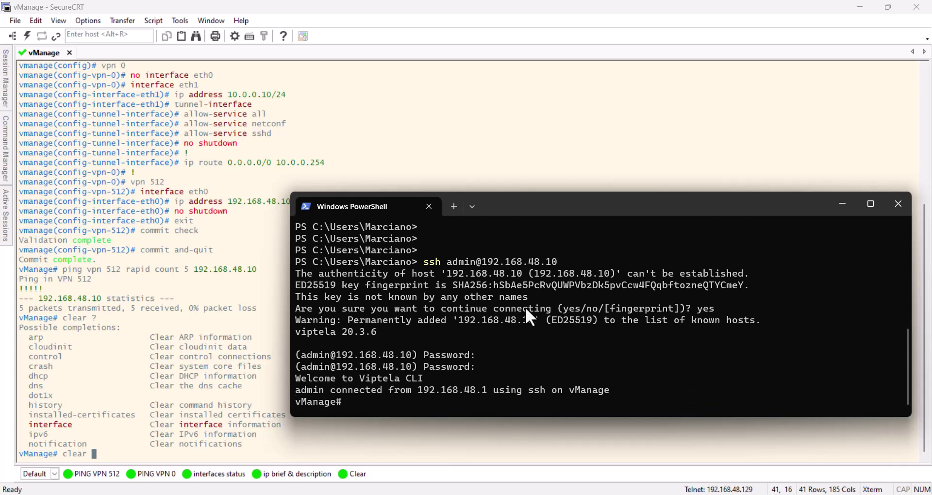
key(Return)
Run 'show running-config vpn' and review the VPN 0 and VPN 512 settings.
key(Return)
key(Return)
key(Return)
text(show run)
key(Tab)
text(vpn)
key(Return)
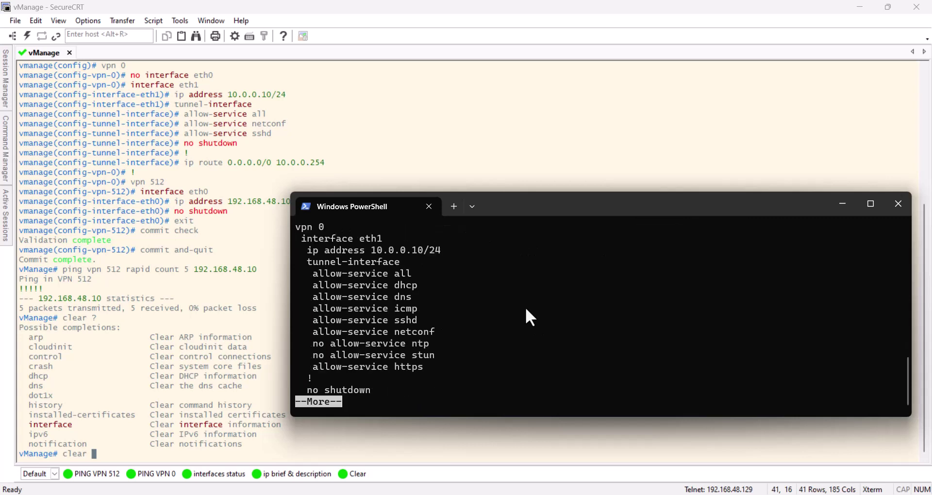
key(space)
key(q)
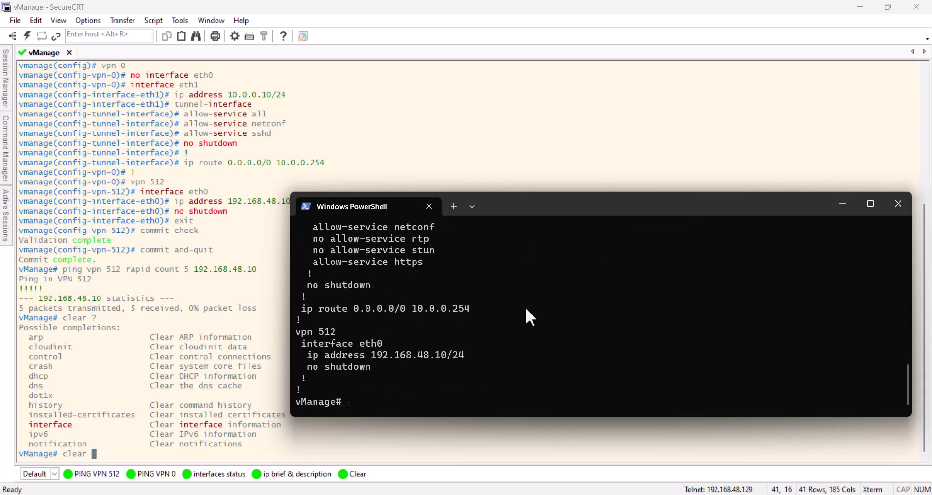
scroll(516, 309, up, 5)
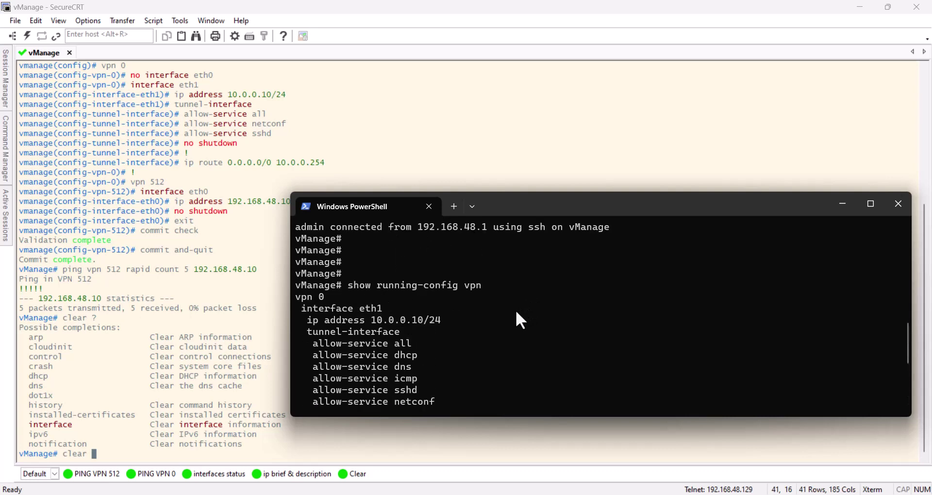
scroll(502, 310, down, 1)
scroll(504, 313, down, 3)
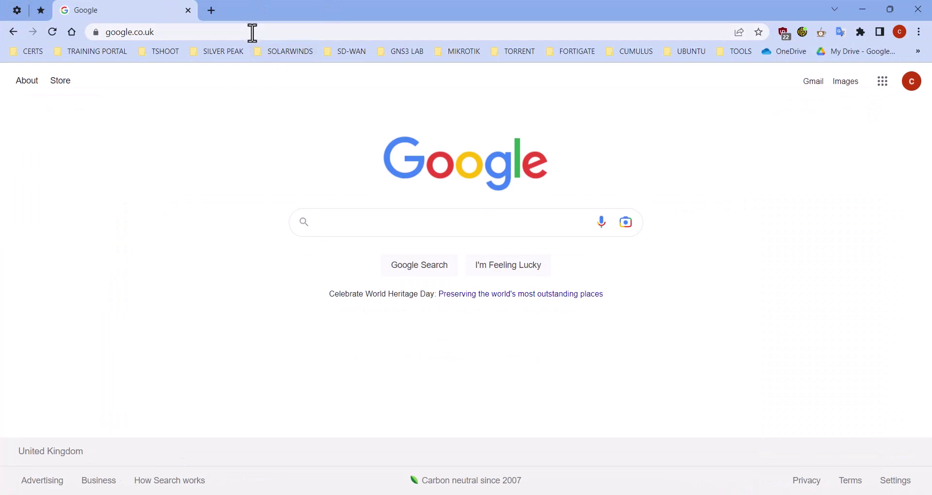
click(252, 32)
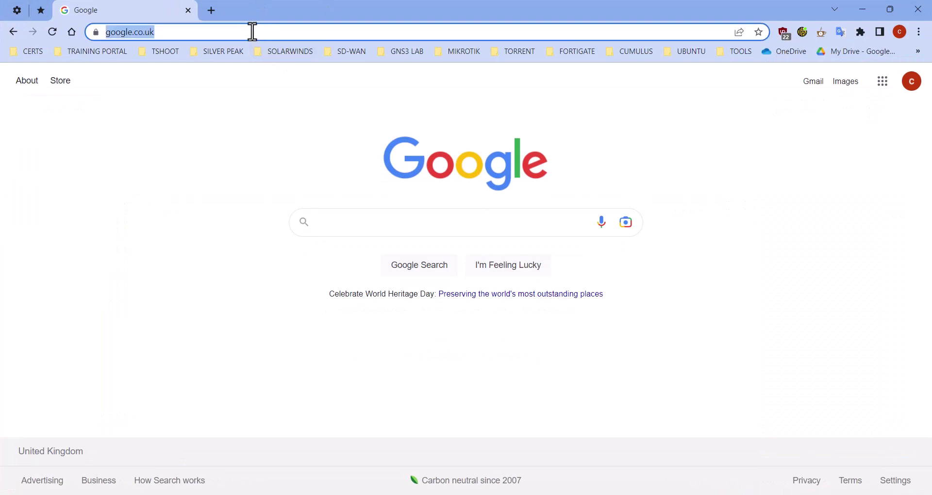
text(https://)
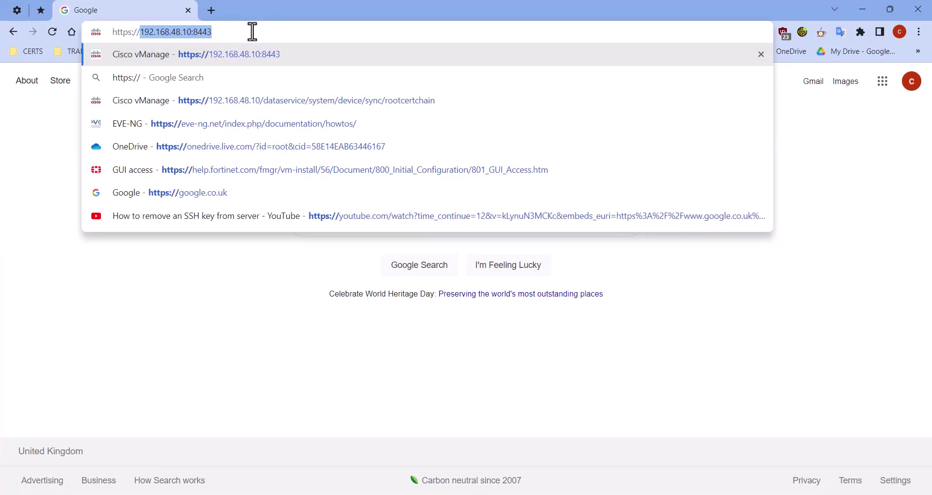
key(Right)
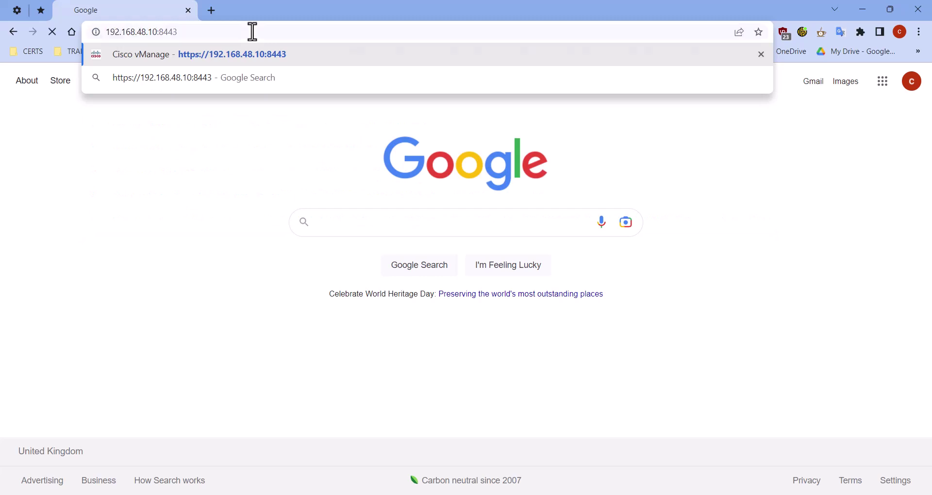
key(Return)
Sign in to vManage with username admin and the admin password.
click(386, 333)
text(admin)
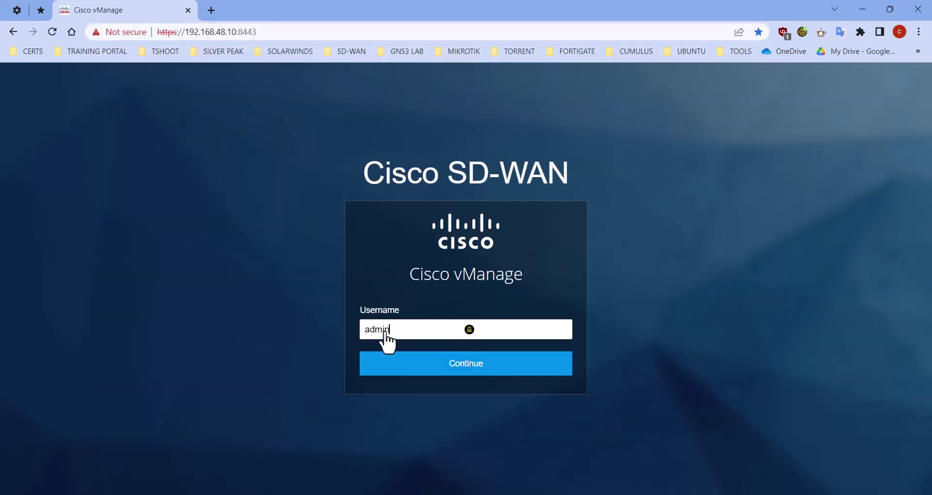
key(Return)
click(384, 350)
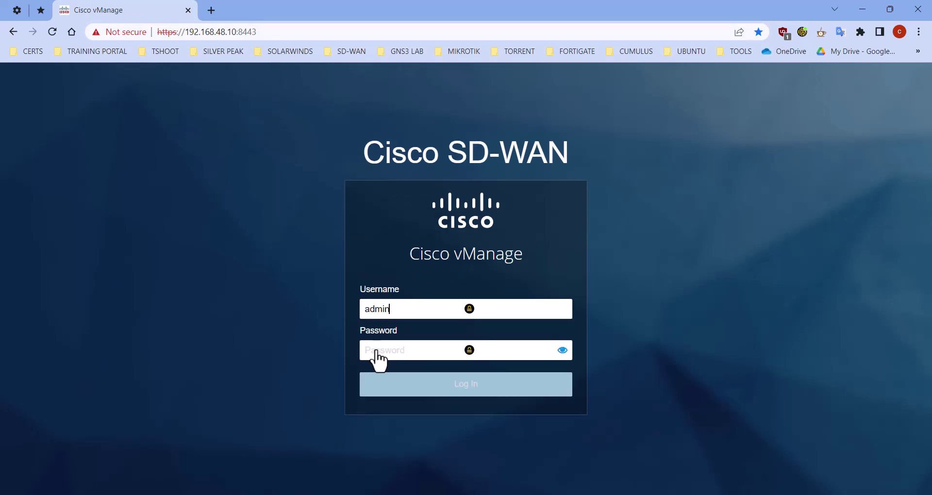
text(admin)
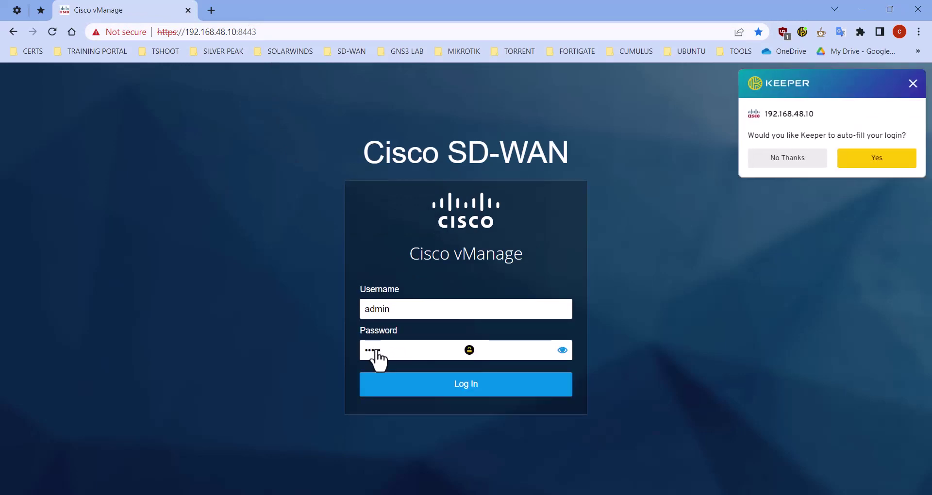
key(Return)
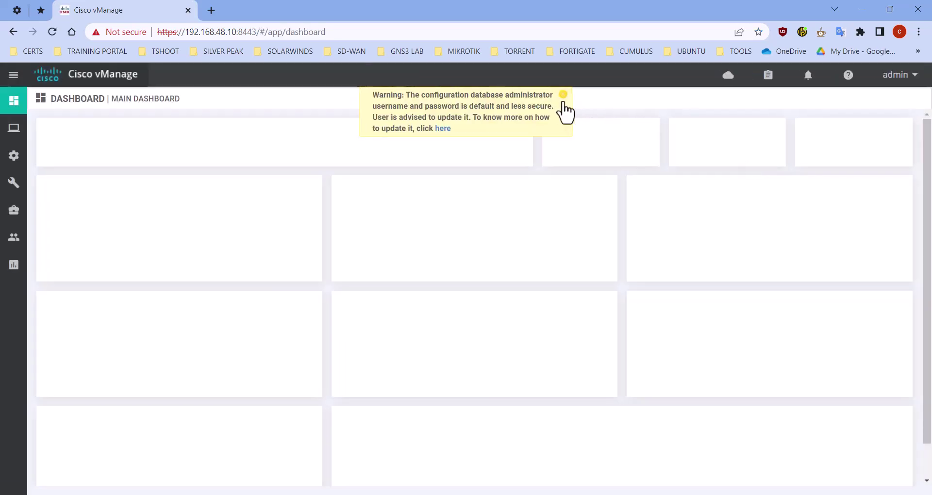
Dismiss the warning banner, inspect the invalid certificate showing 'No certificate installed', then close the list.
click(563, 97)
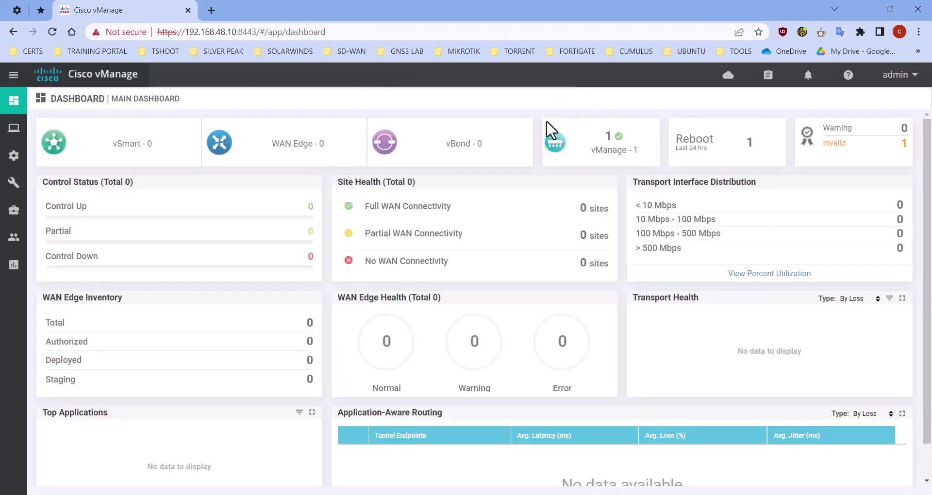
click(839, 144)
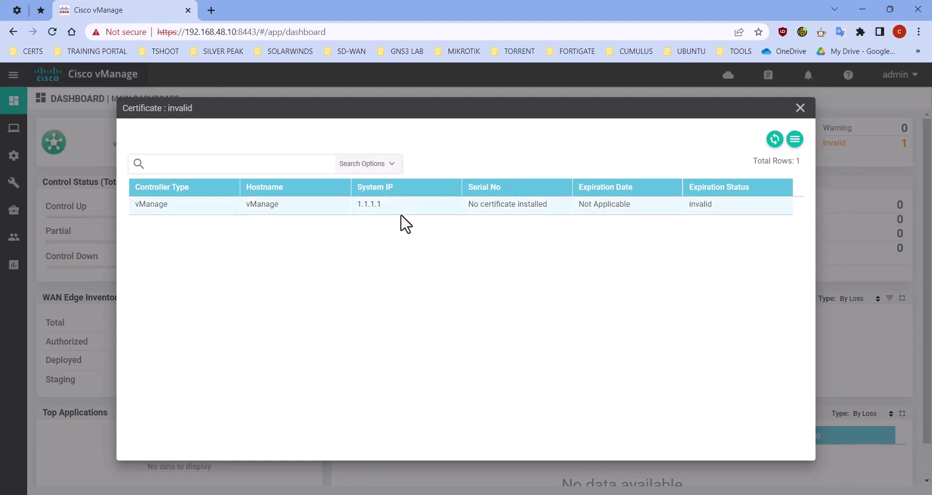
drag(467, 205, 556, 215)
double_click(700, 204)
click(800, 109)
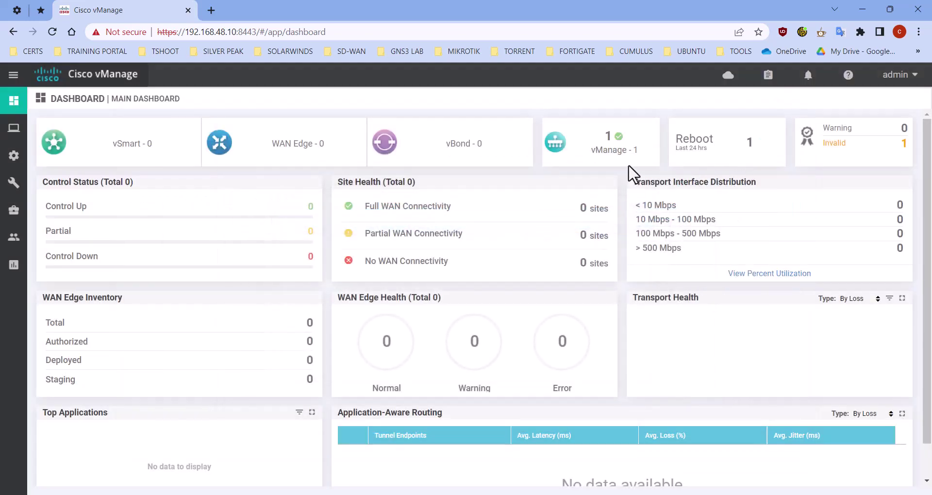